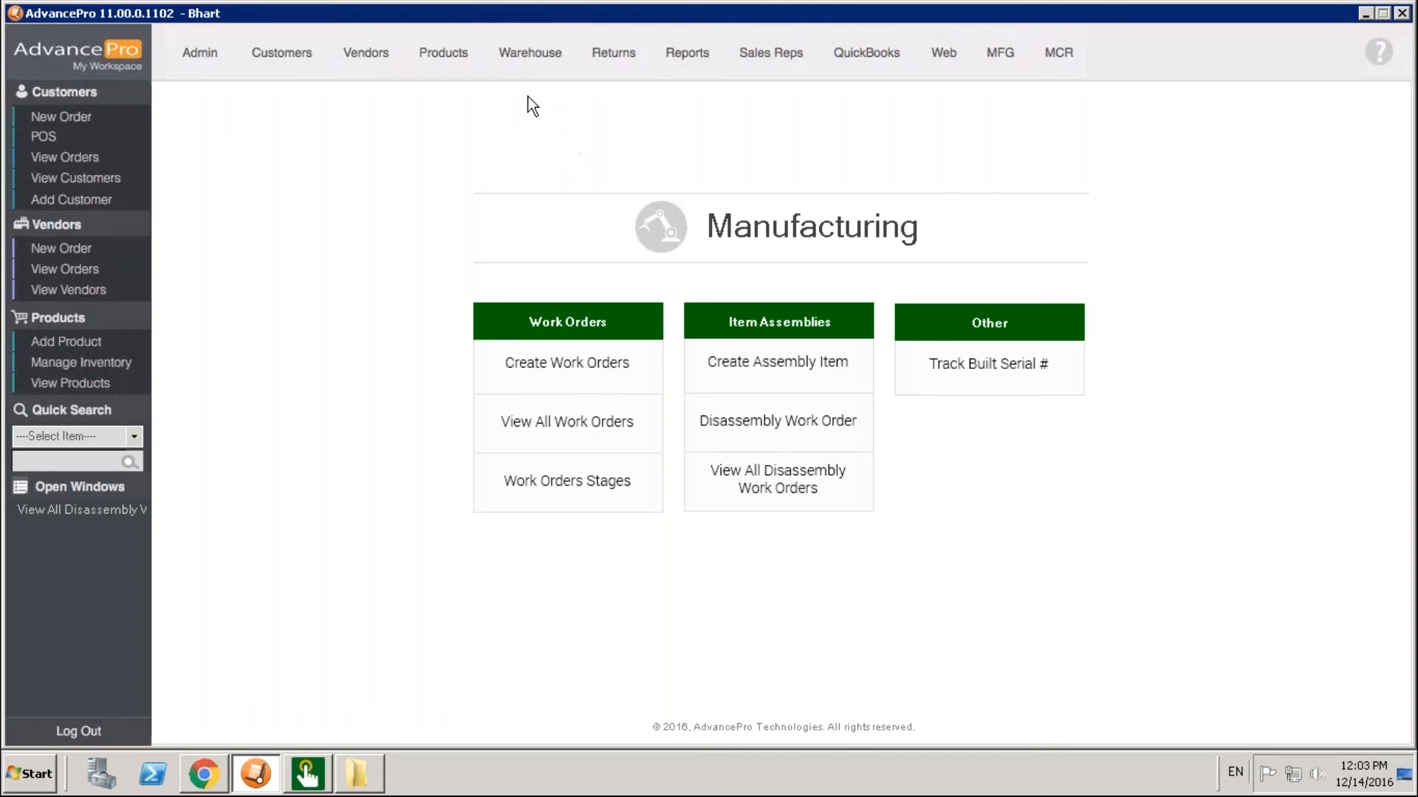
- Open the pending customer return among the warehouse's customer returns and review the DO option for the ZC-BLEND item
left_click(516, 54)
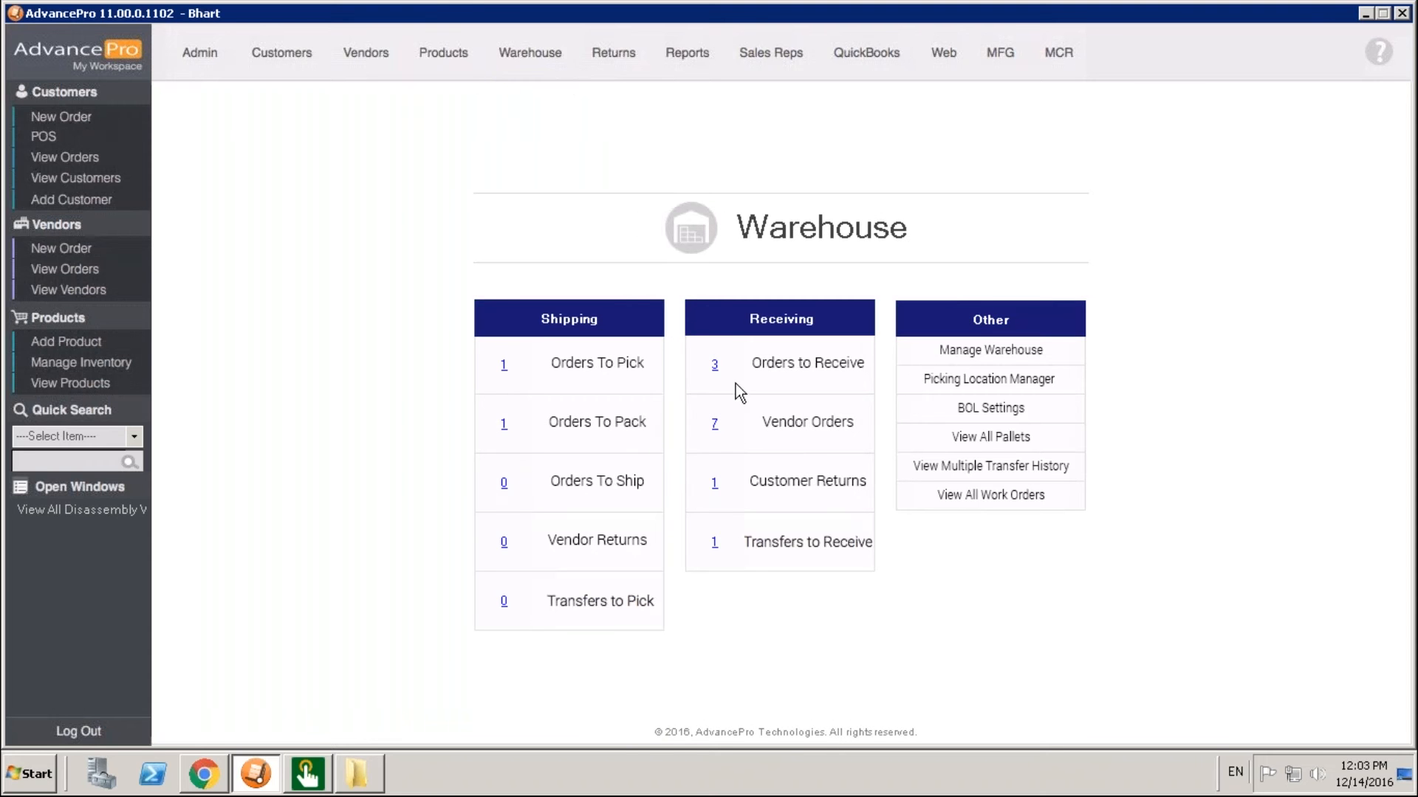
left_click(714, 481)
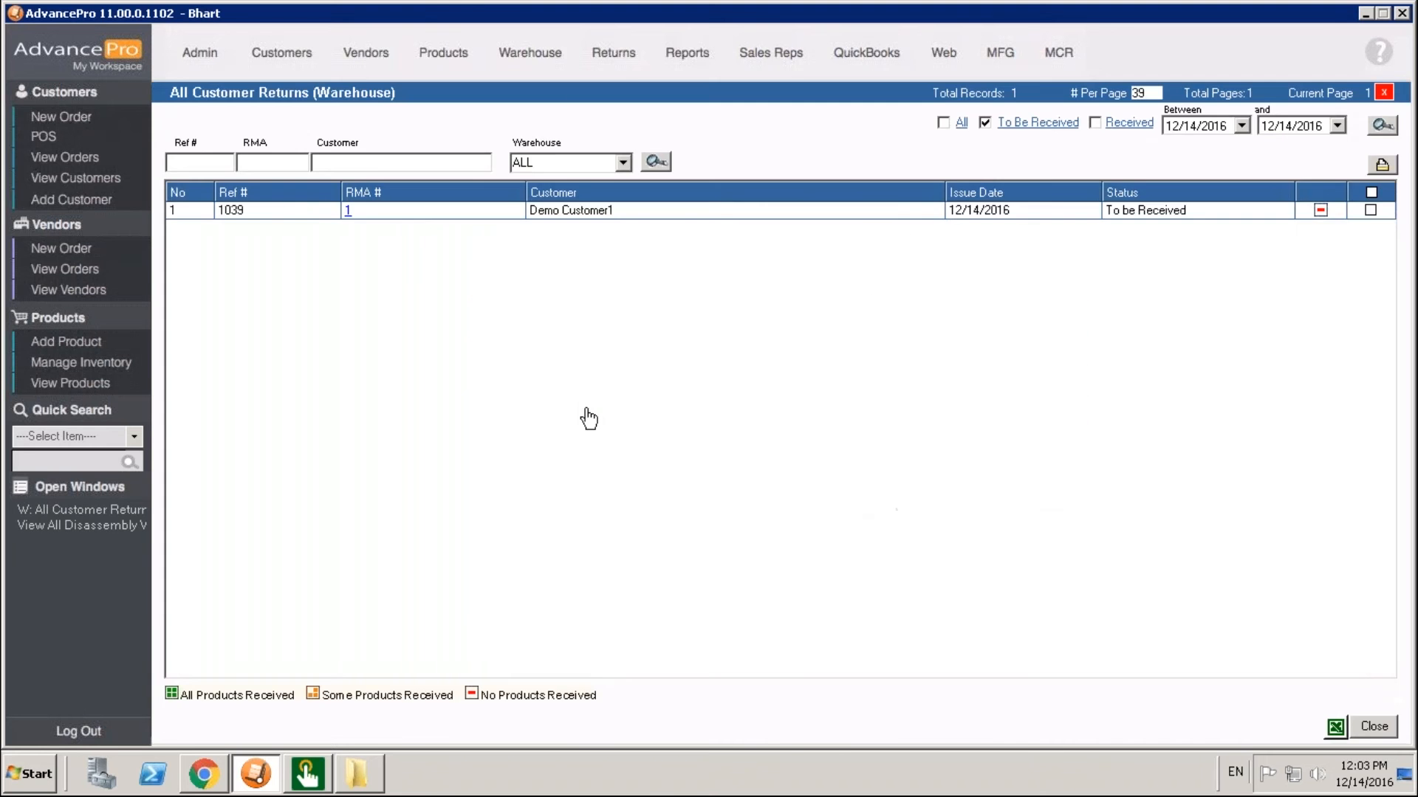
left_click(349, 212)
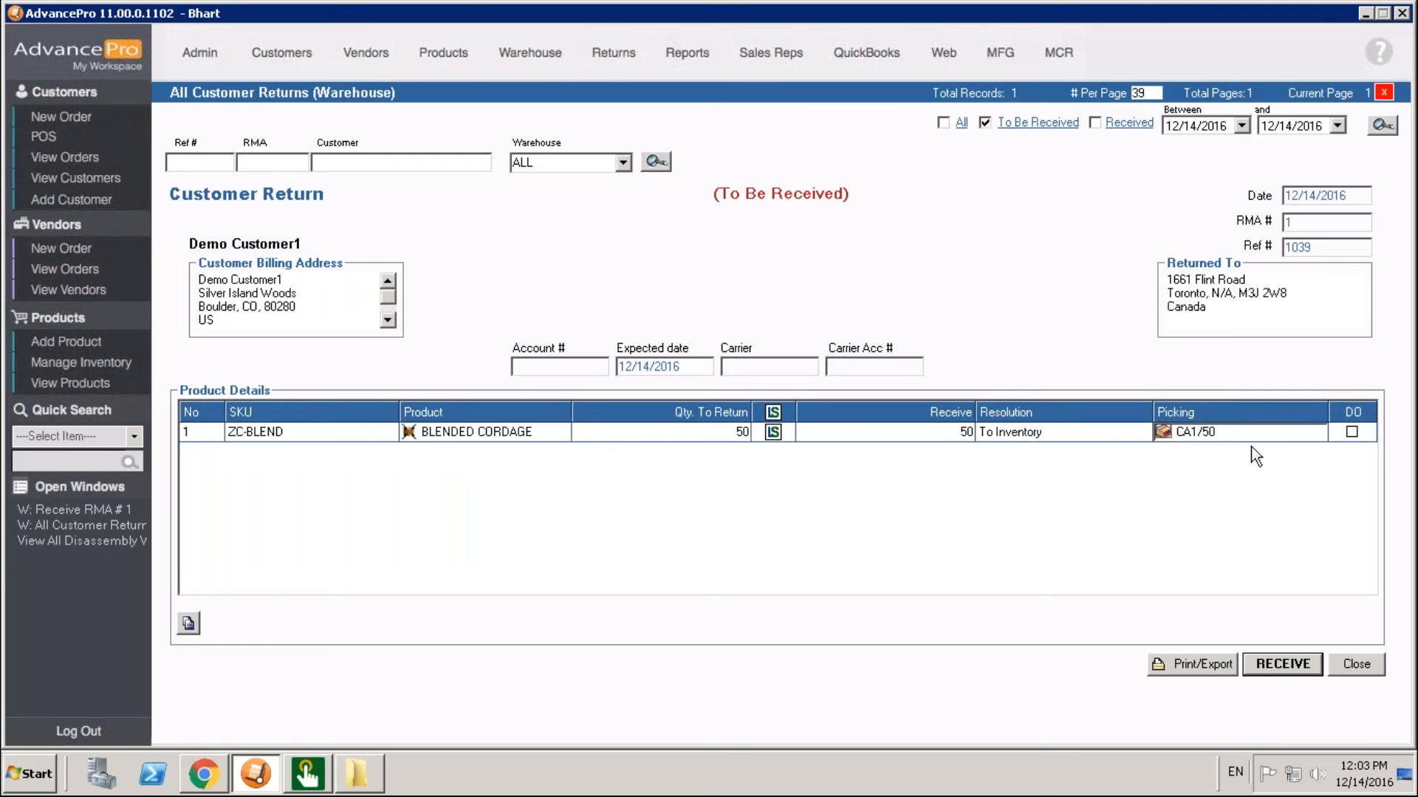
left_click(1355, 432)
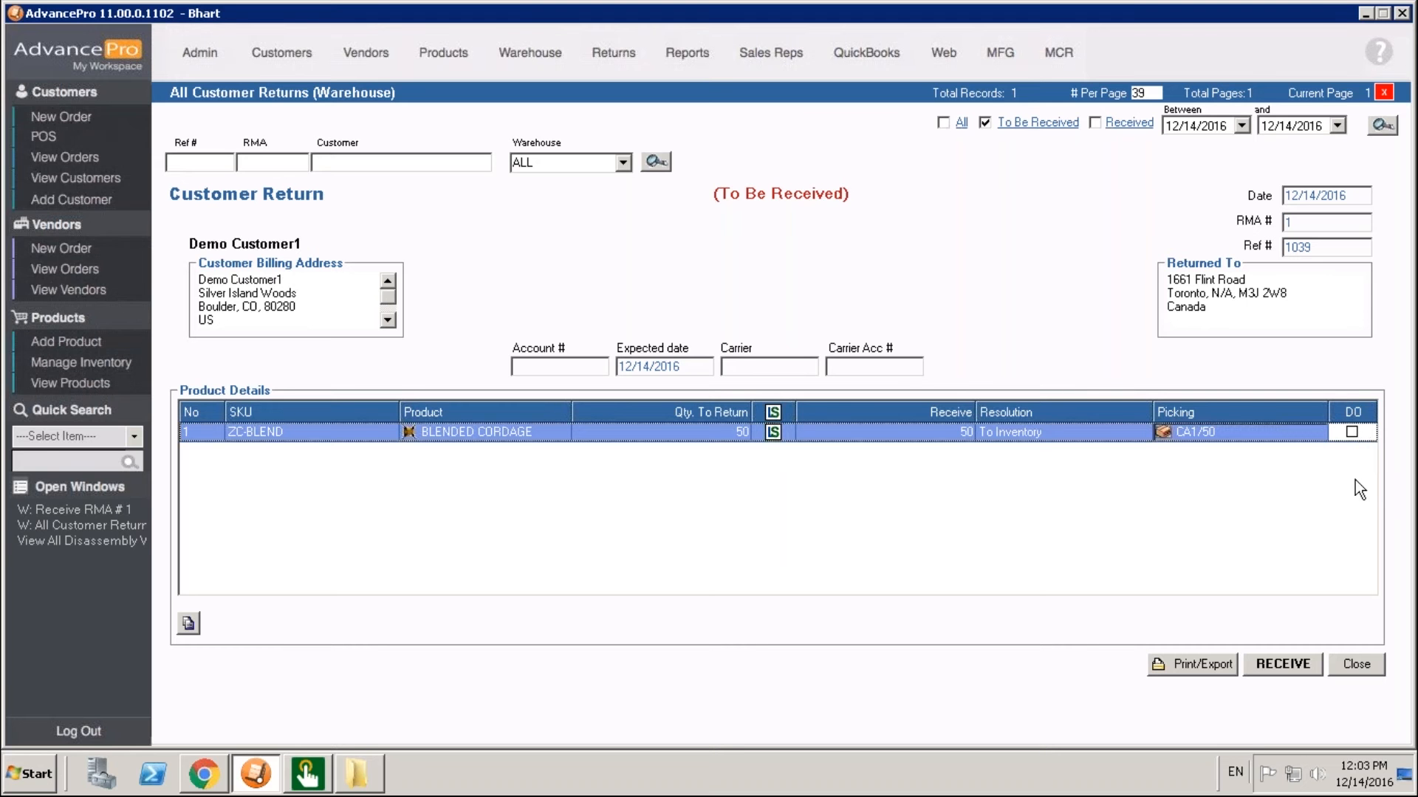
- Start a disassembly work order for assembly item AWA51, using the found unit with serial number 324243
left_click(999, 56)
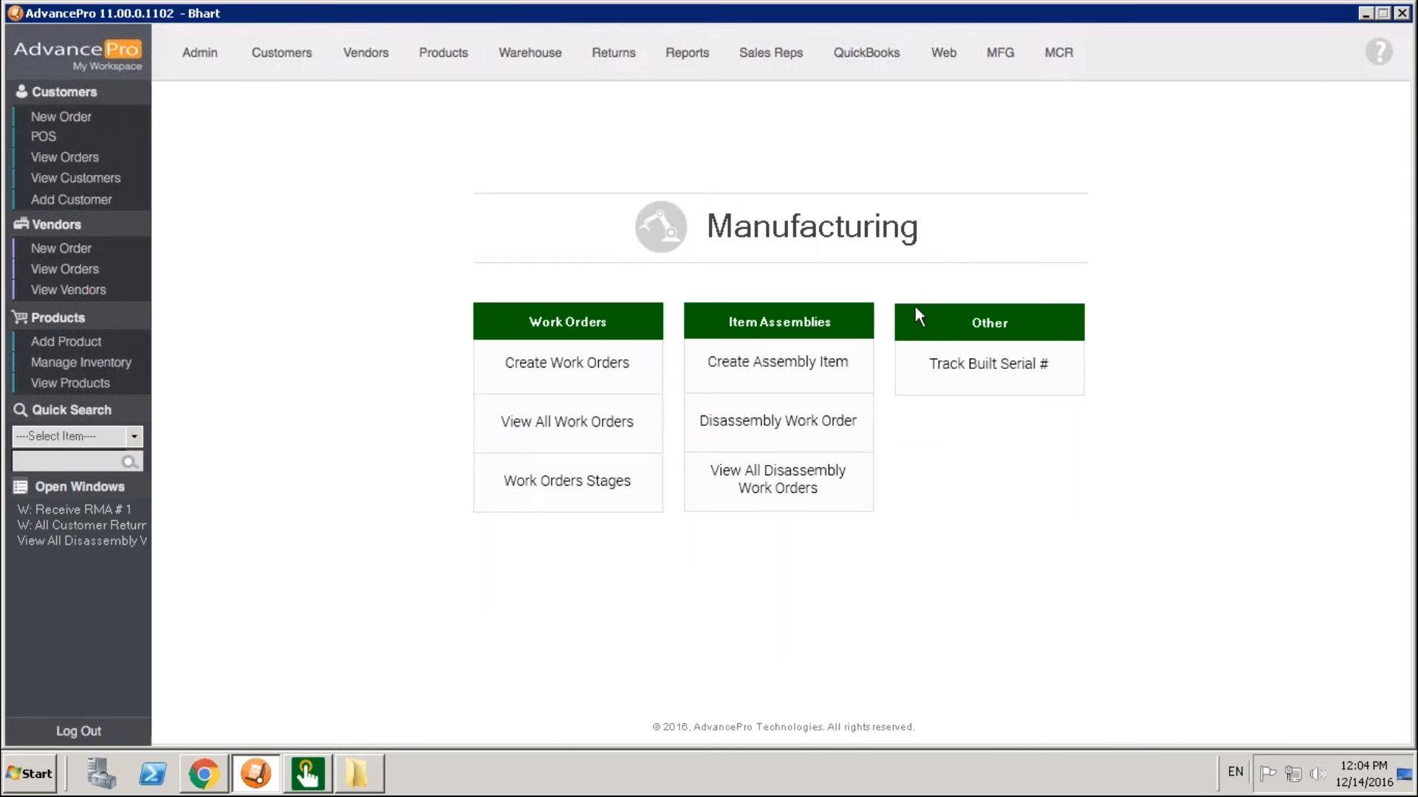
left_click(824, 435)
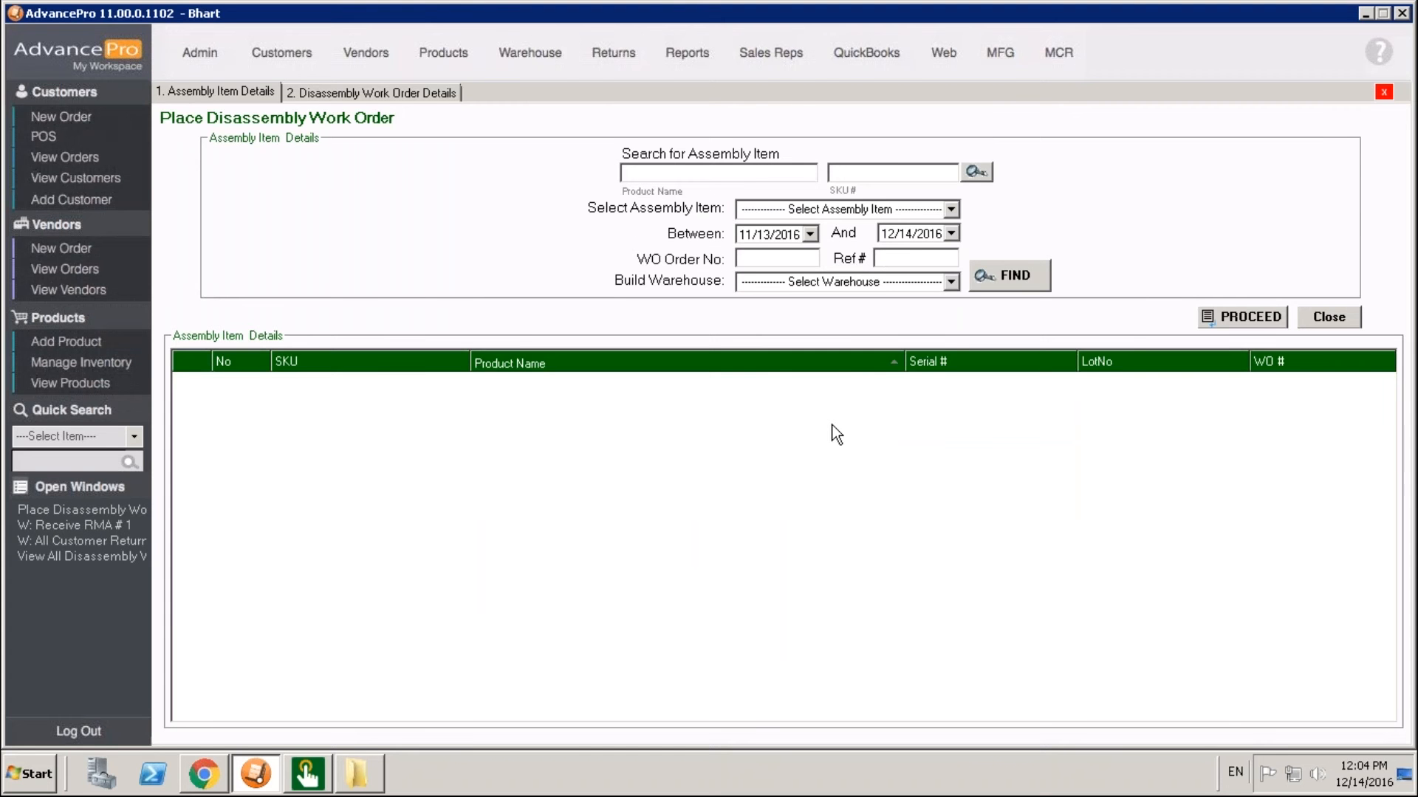
left_click(952, 212)
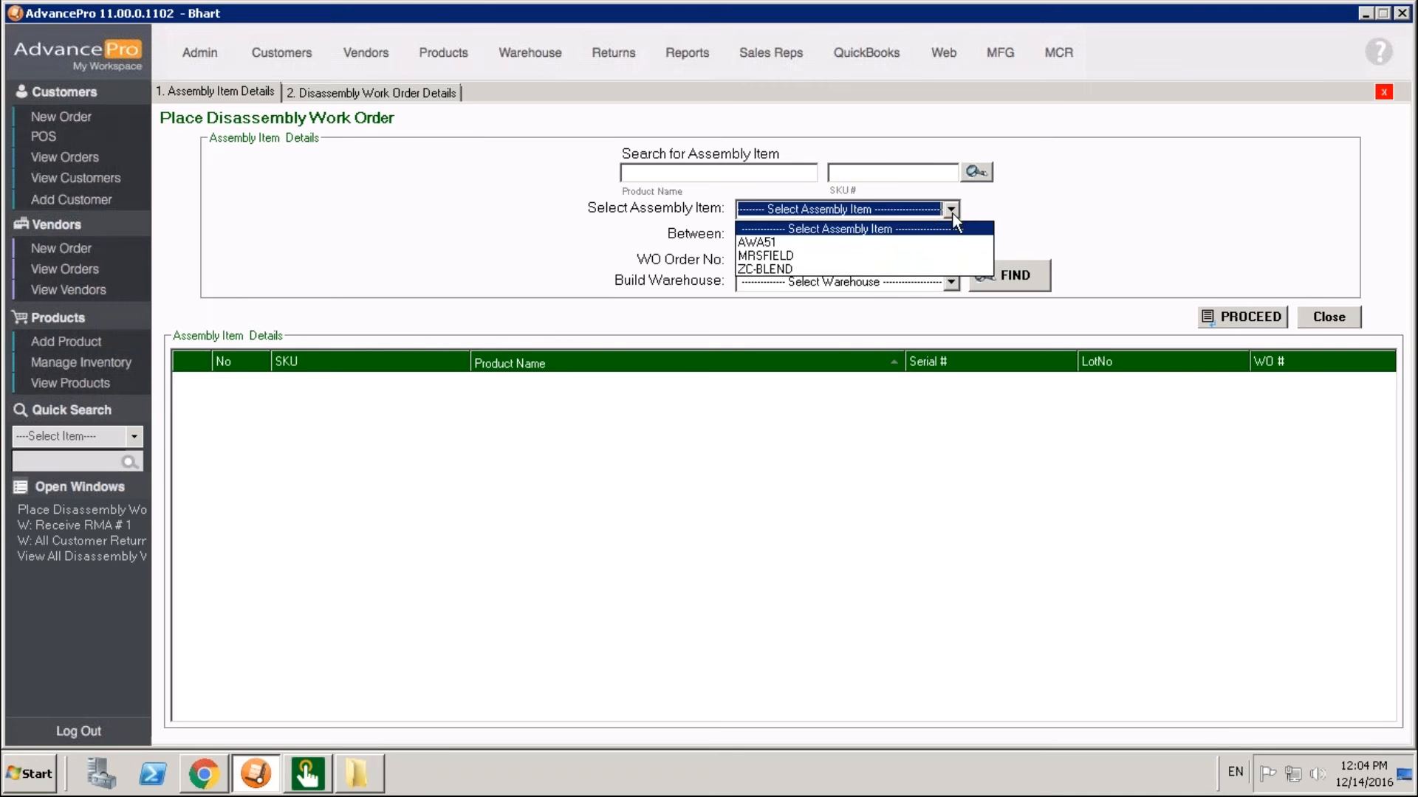
left_click(850, 244)
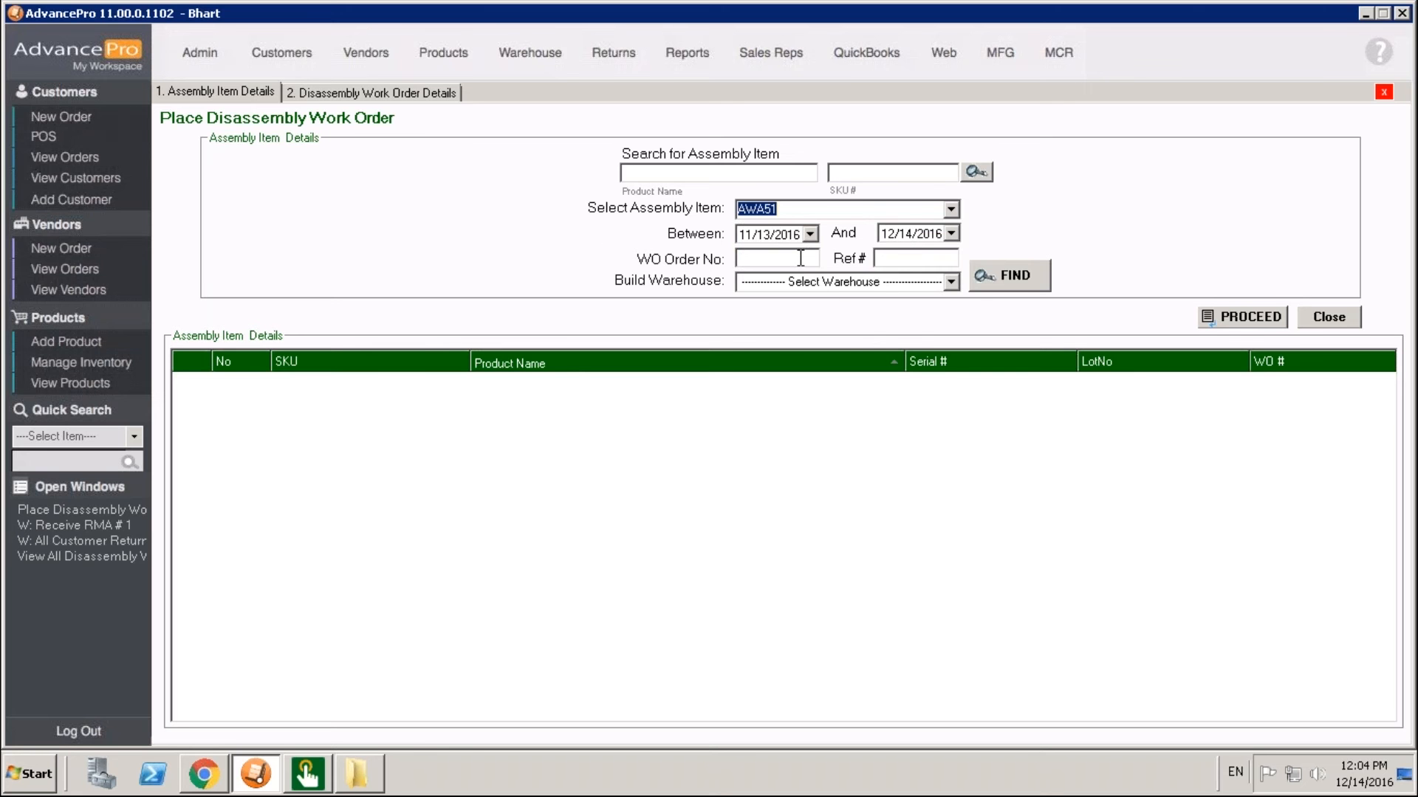
left_click(1008, 280)
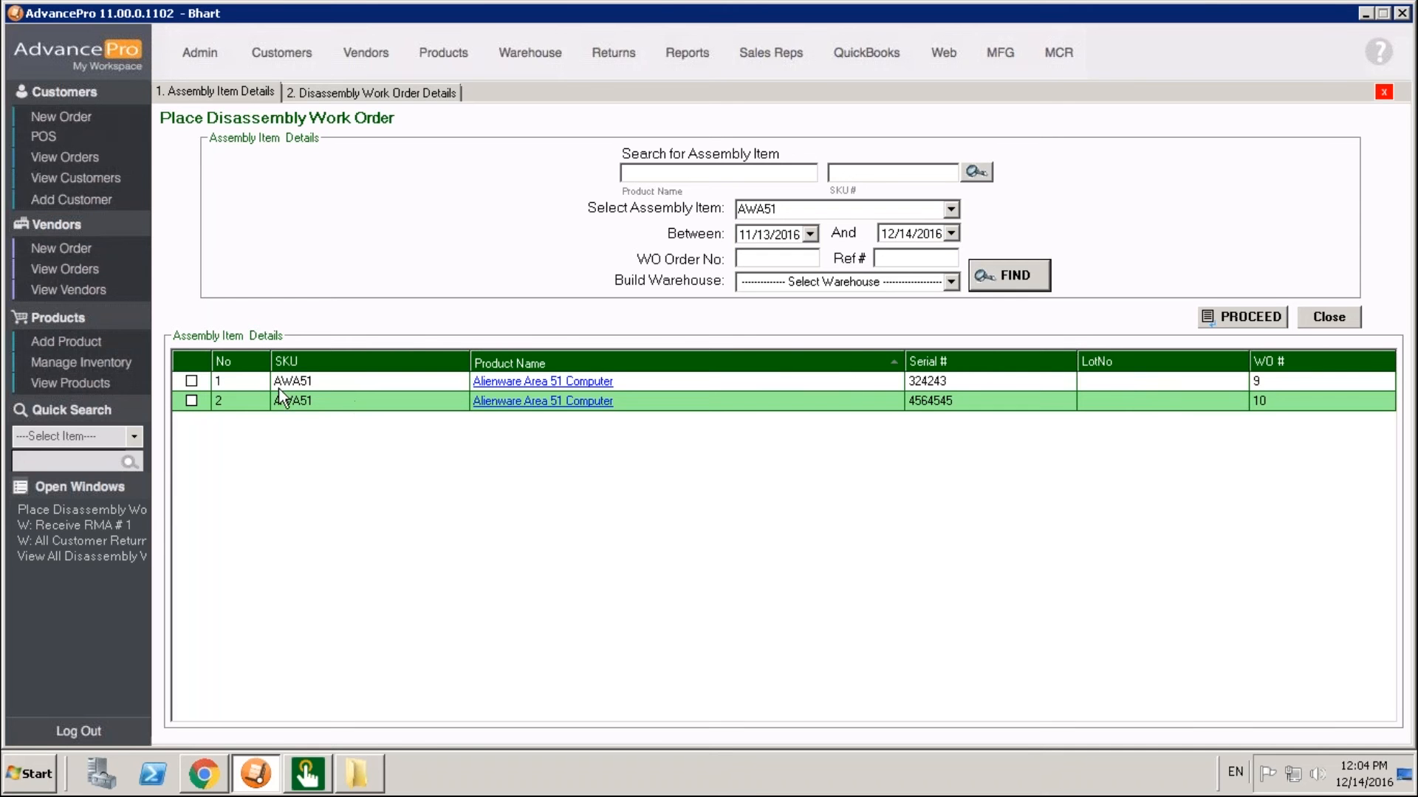
left_click(191, 381)
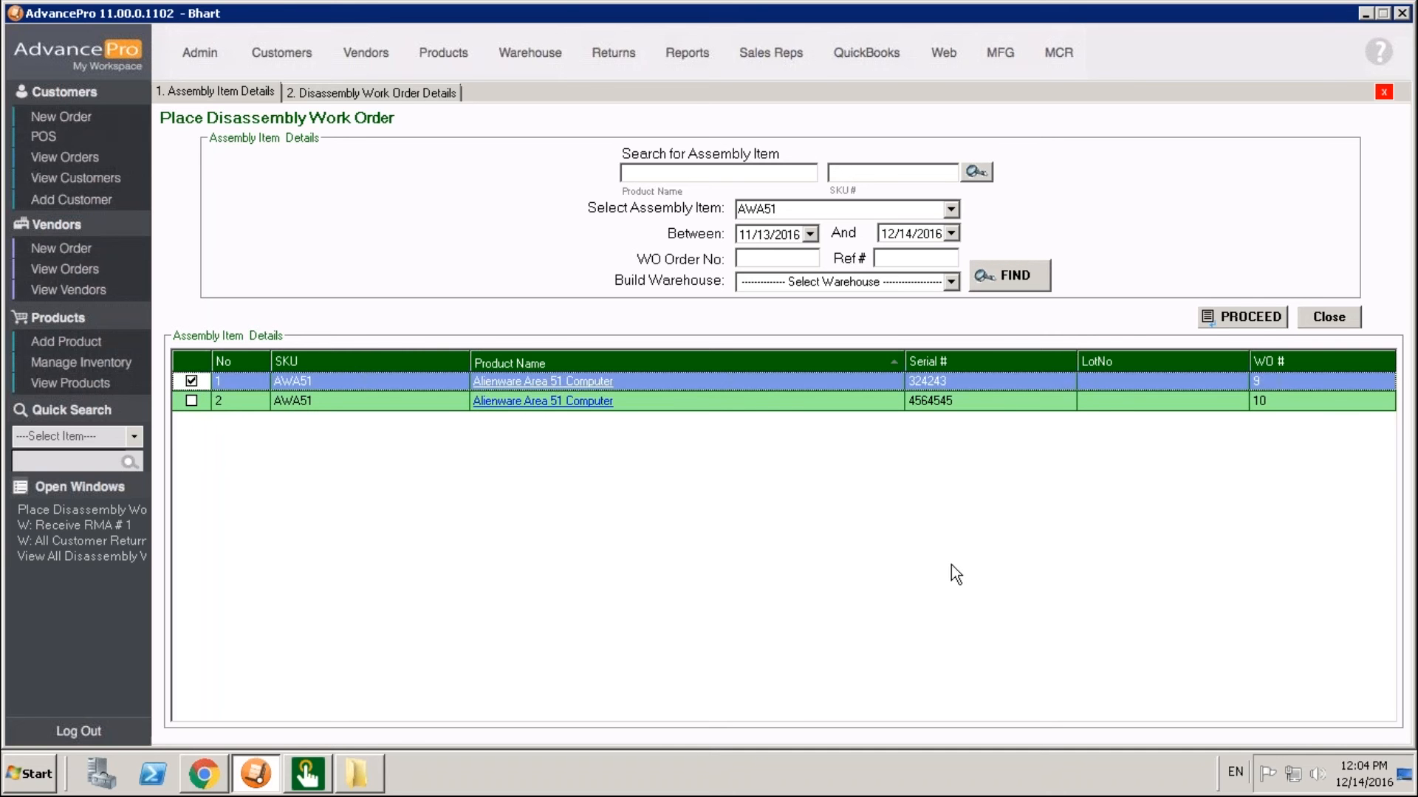
left_click(1215, 316)
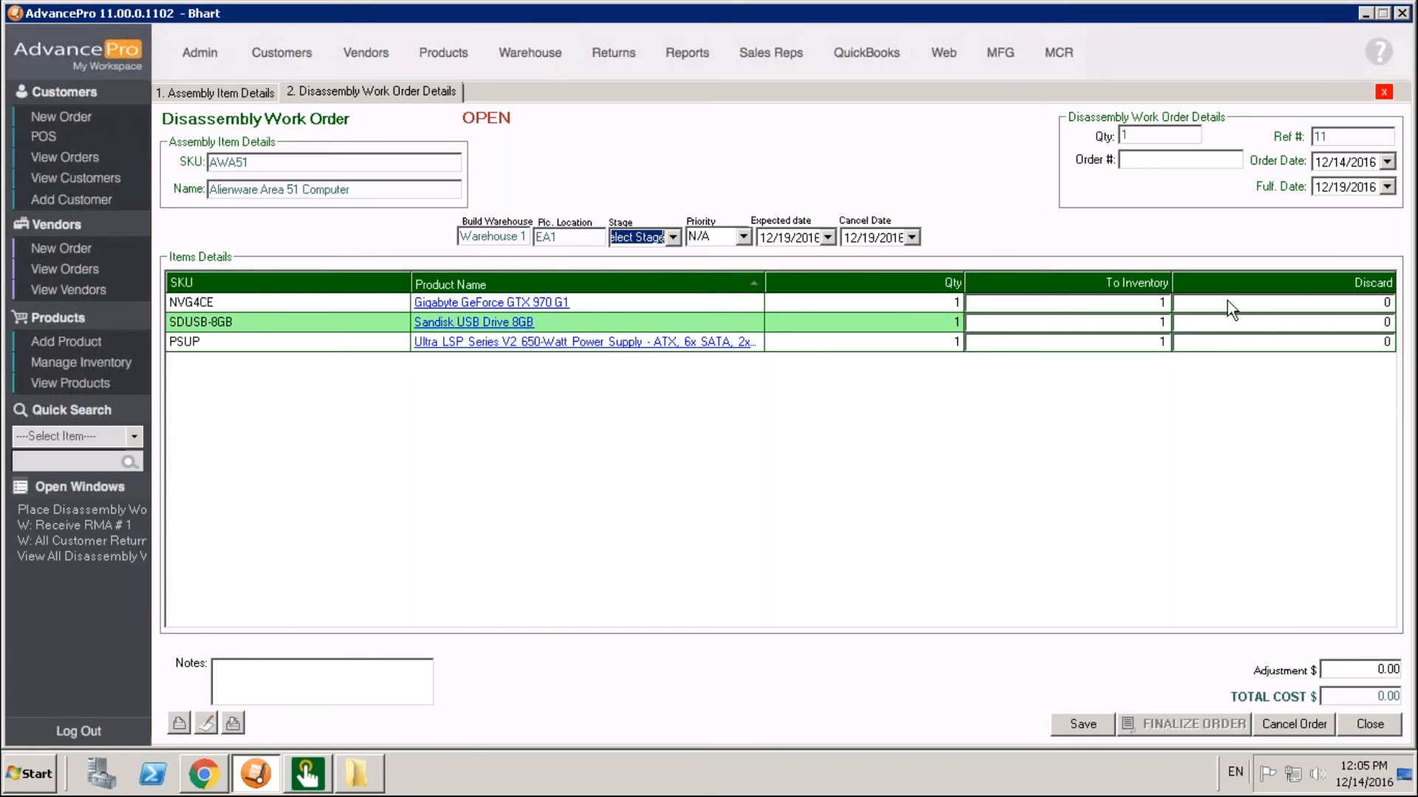
- Examine the quantity, To Inventory and Discard values of the NVG4CE, SDUSB-8GB and PSUP components
left_click(1301, 304)
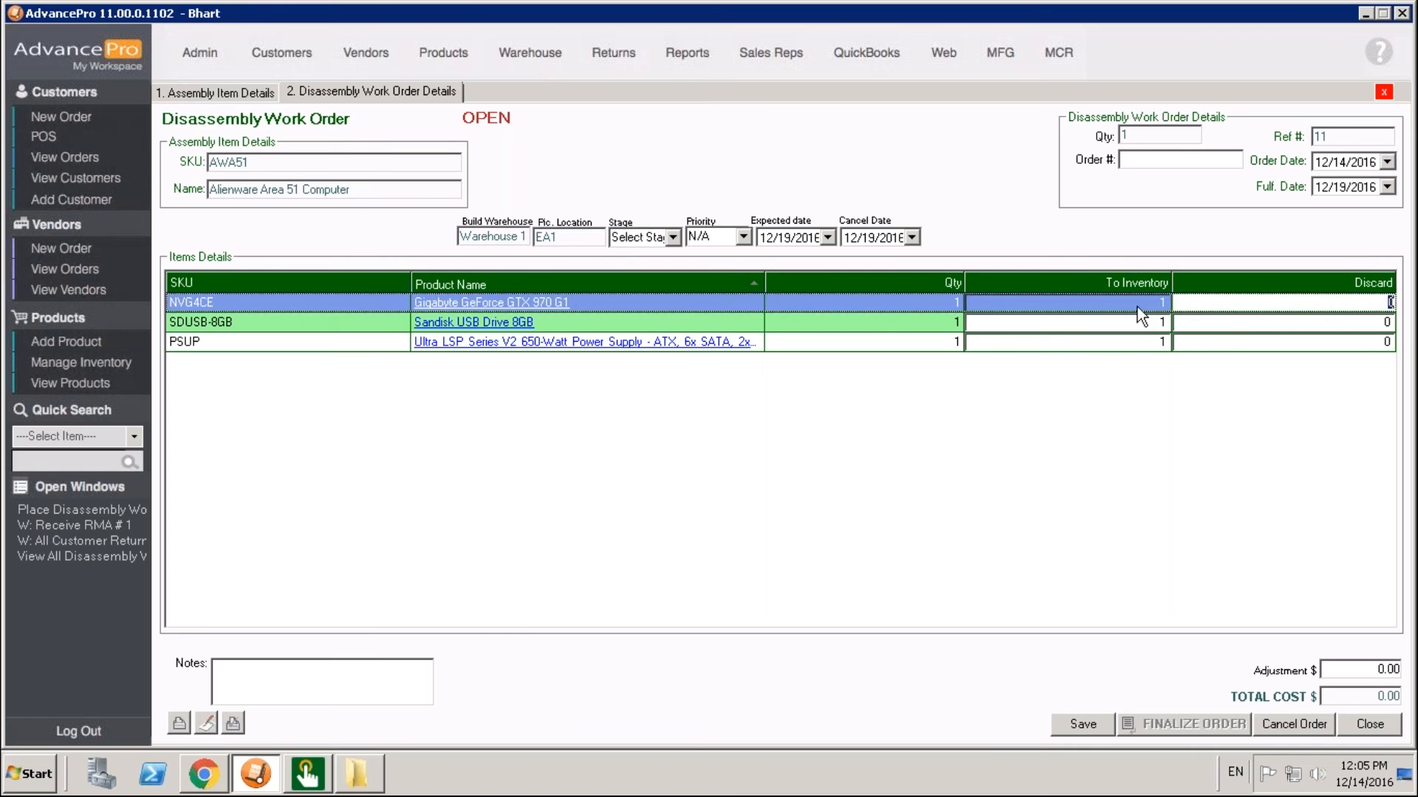
left_click(1136, 306)
left_click(1237, 322)
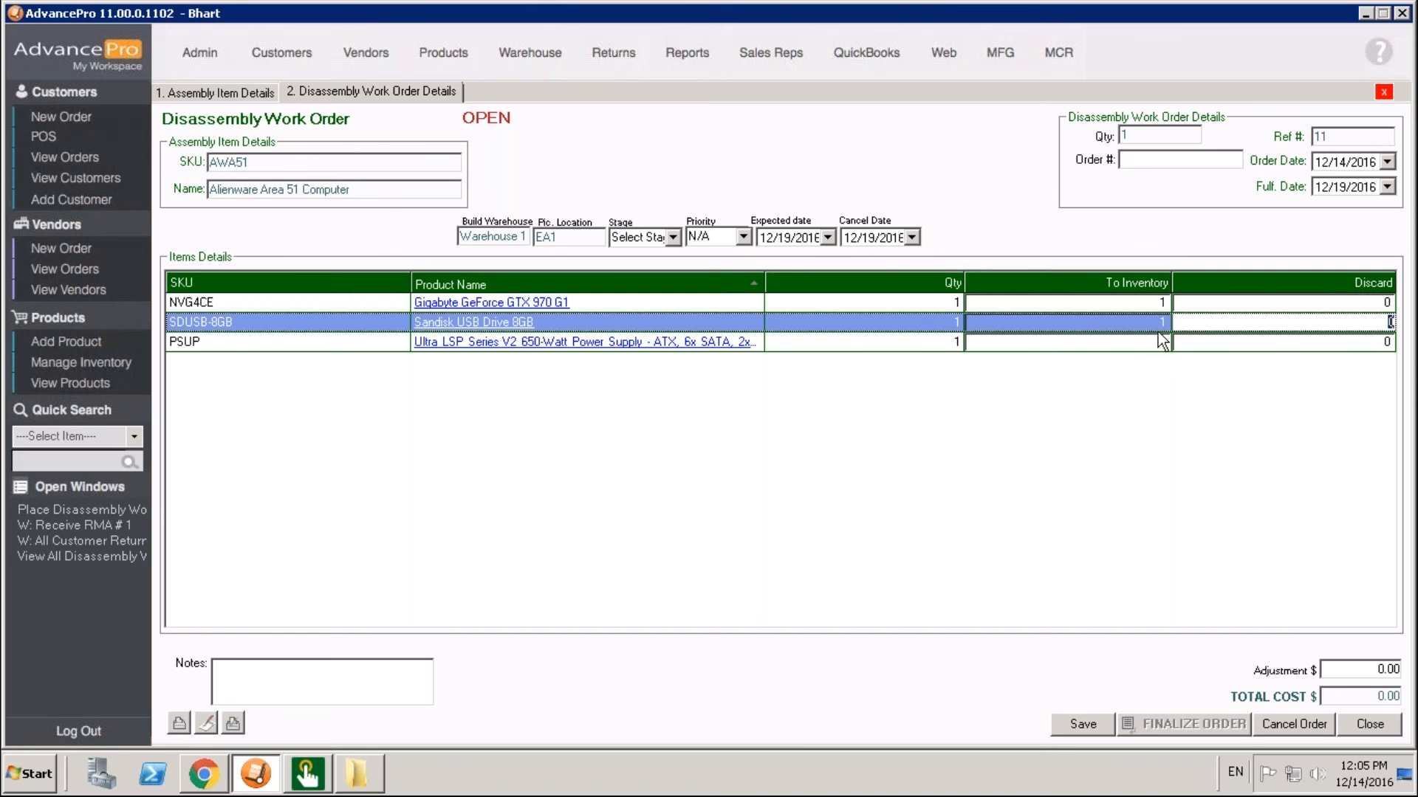
left_click(952, 324)
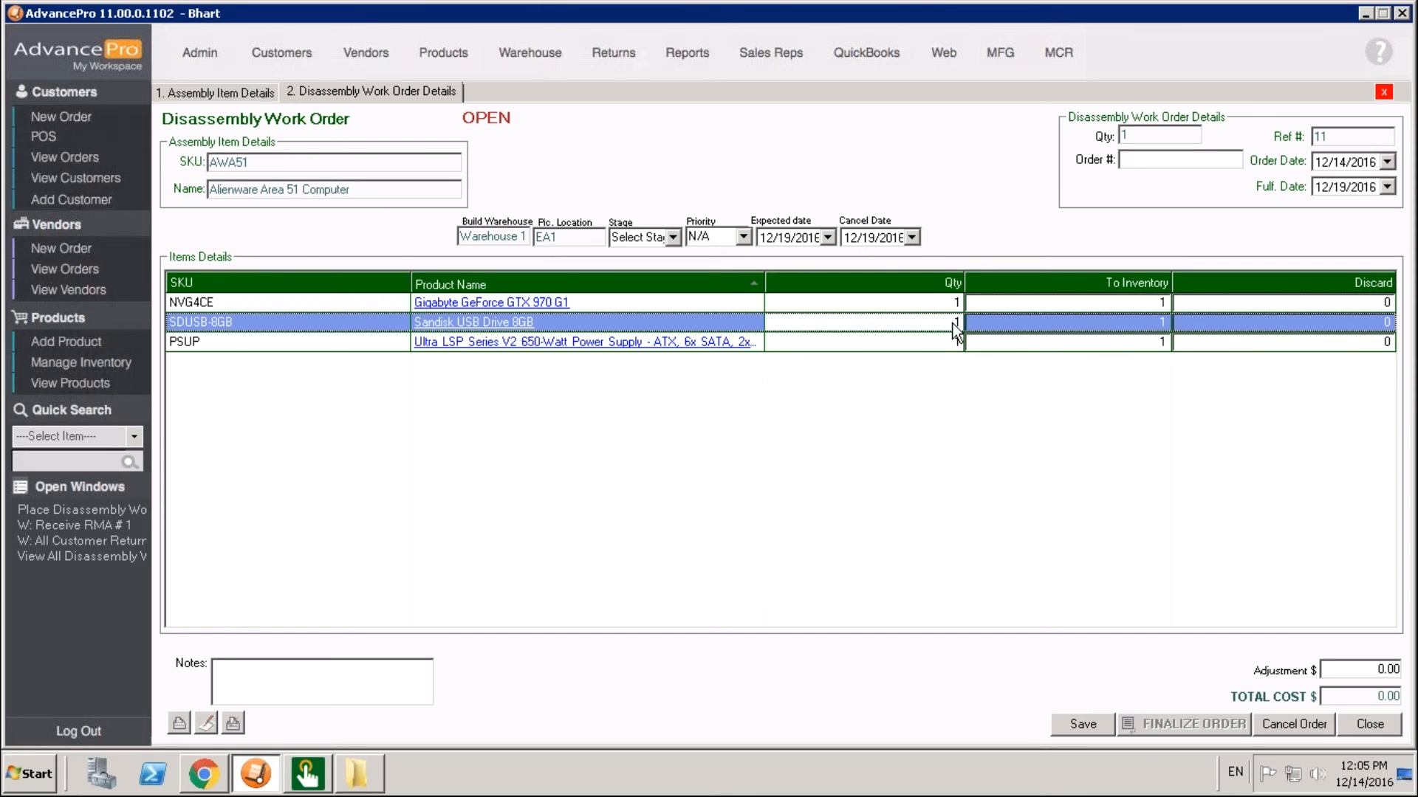
left_click(919, 347)
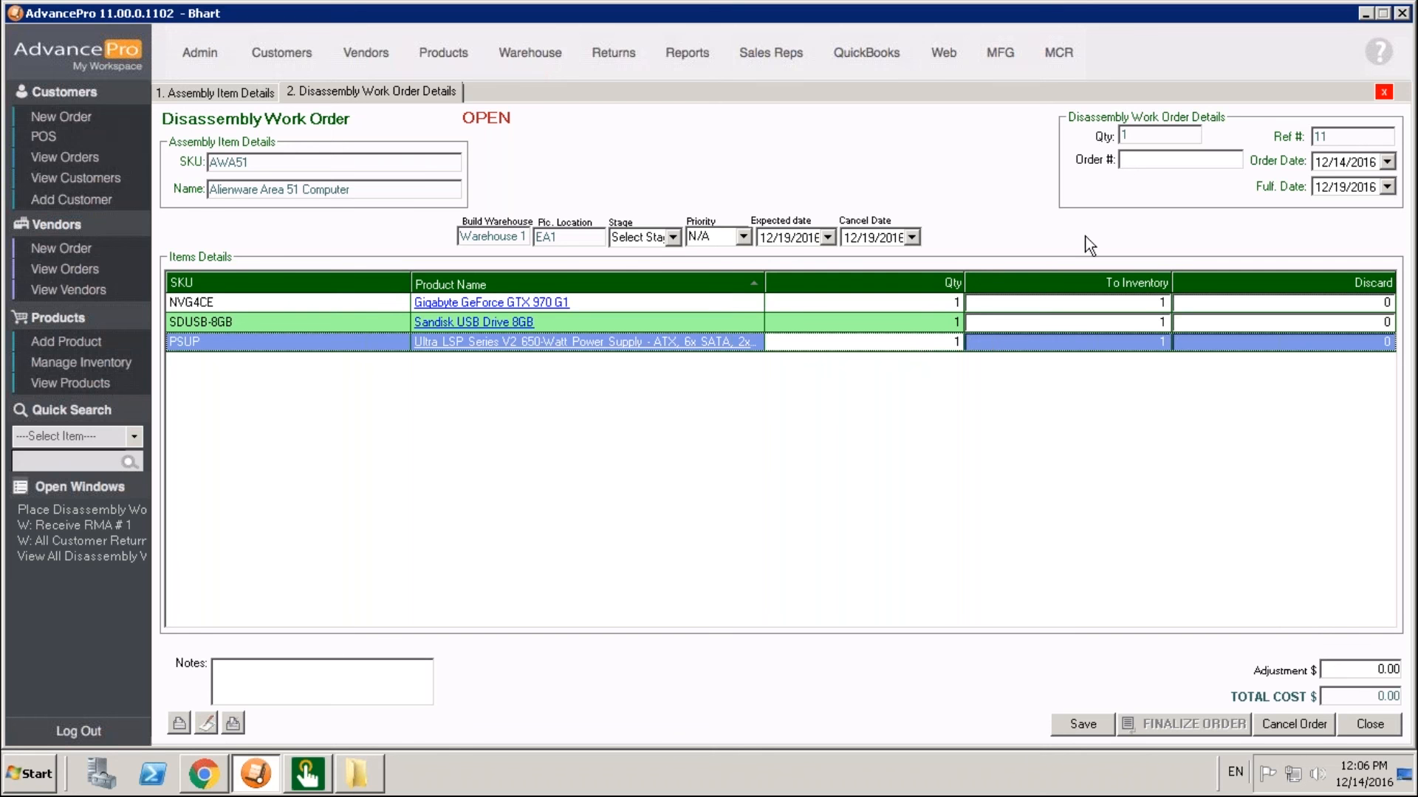
- Fill in the order number, save the disassembly work order, and preview its printable report
left_click(1137, 161)
type("111")
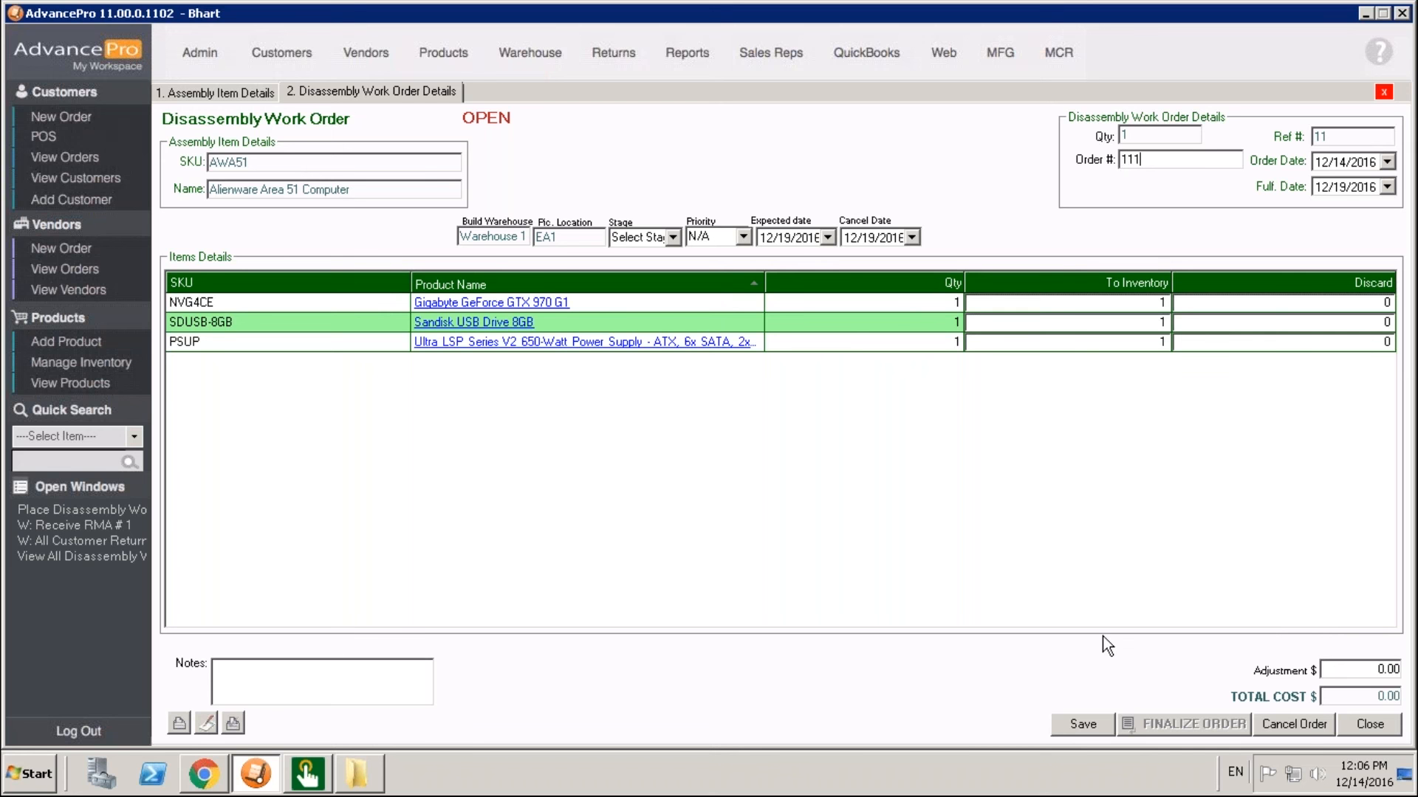
left_click(1080, 723)
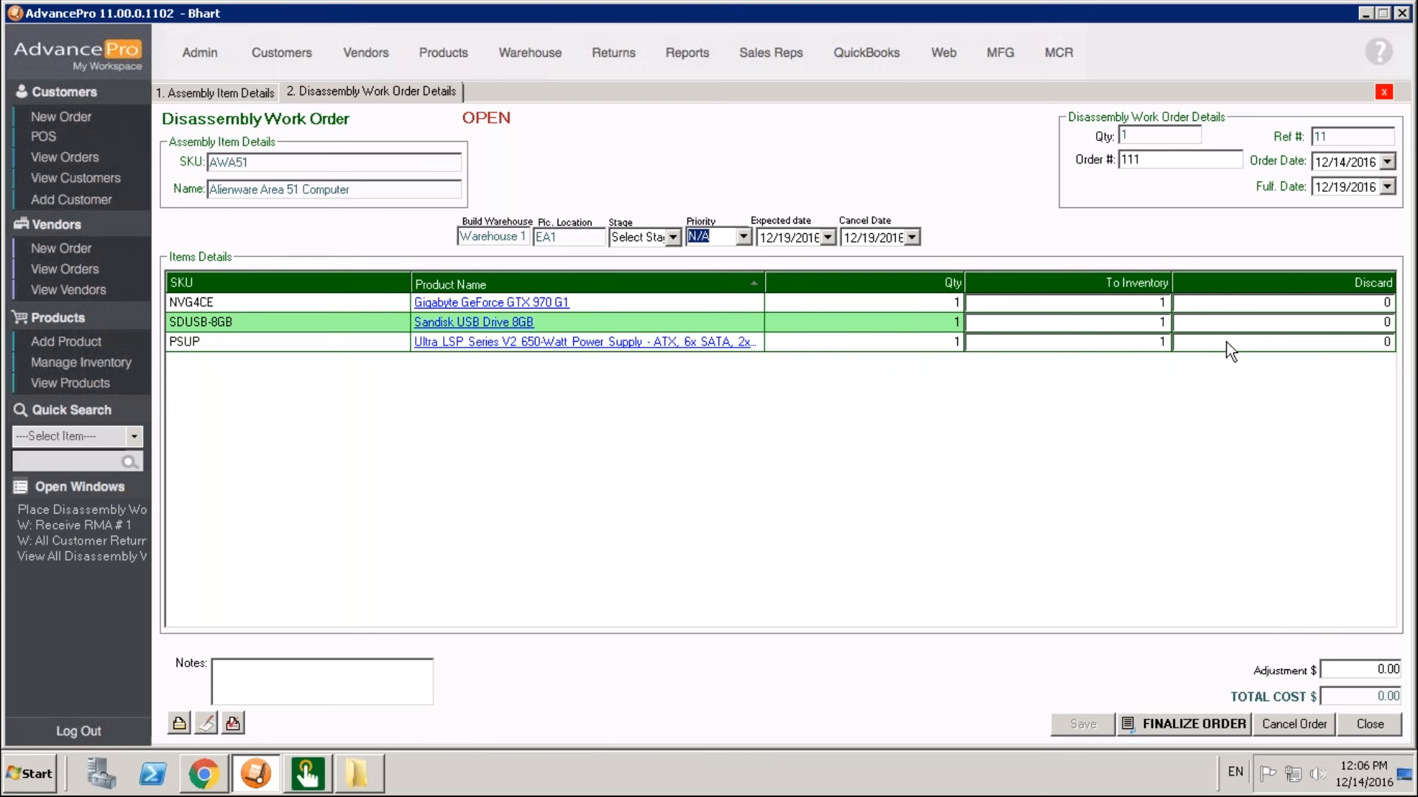
left_click(233, 723)
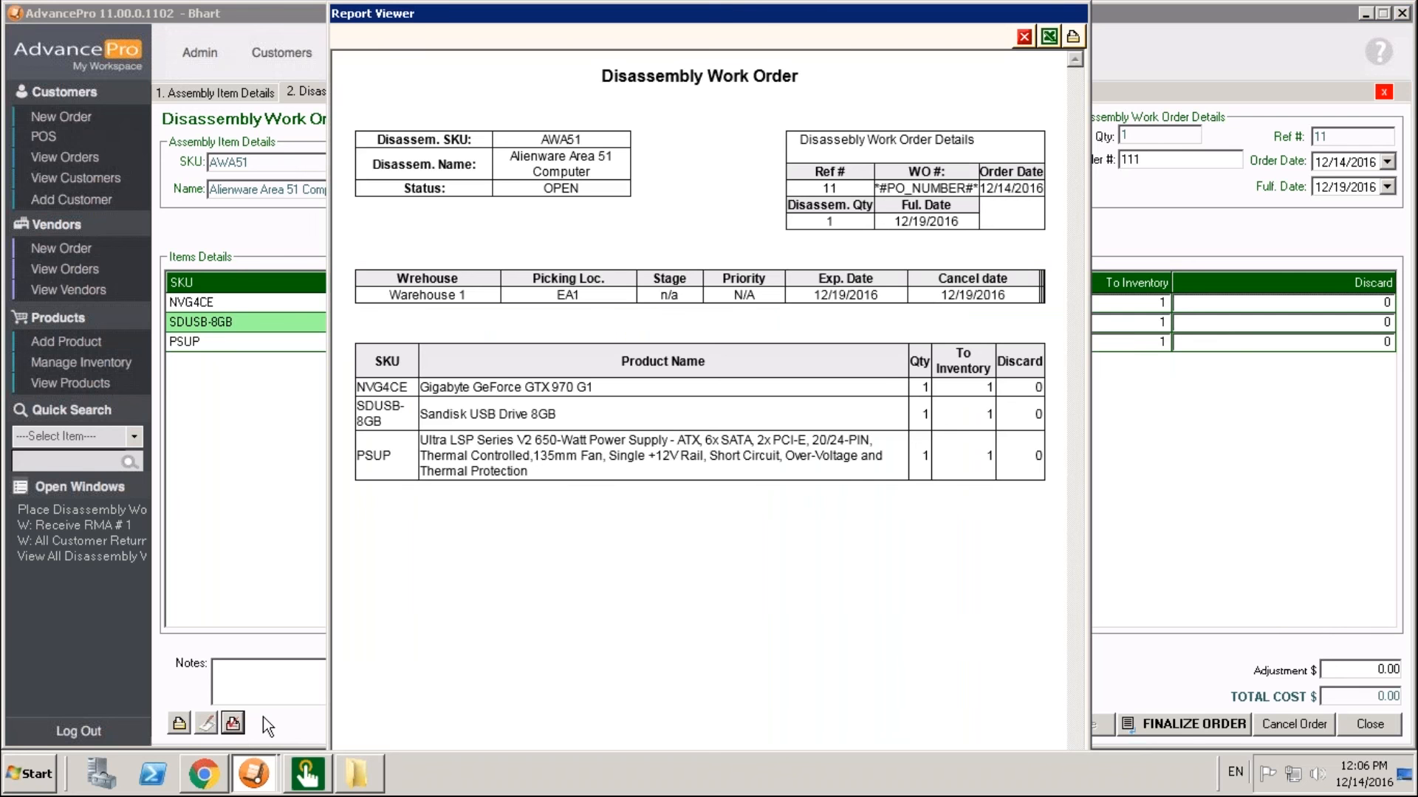
left_click(1025, 42)
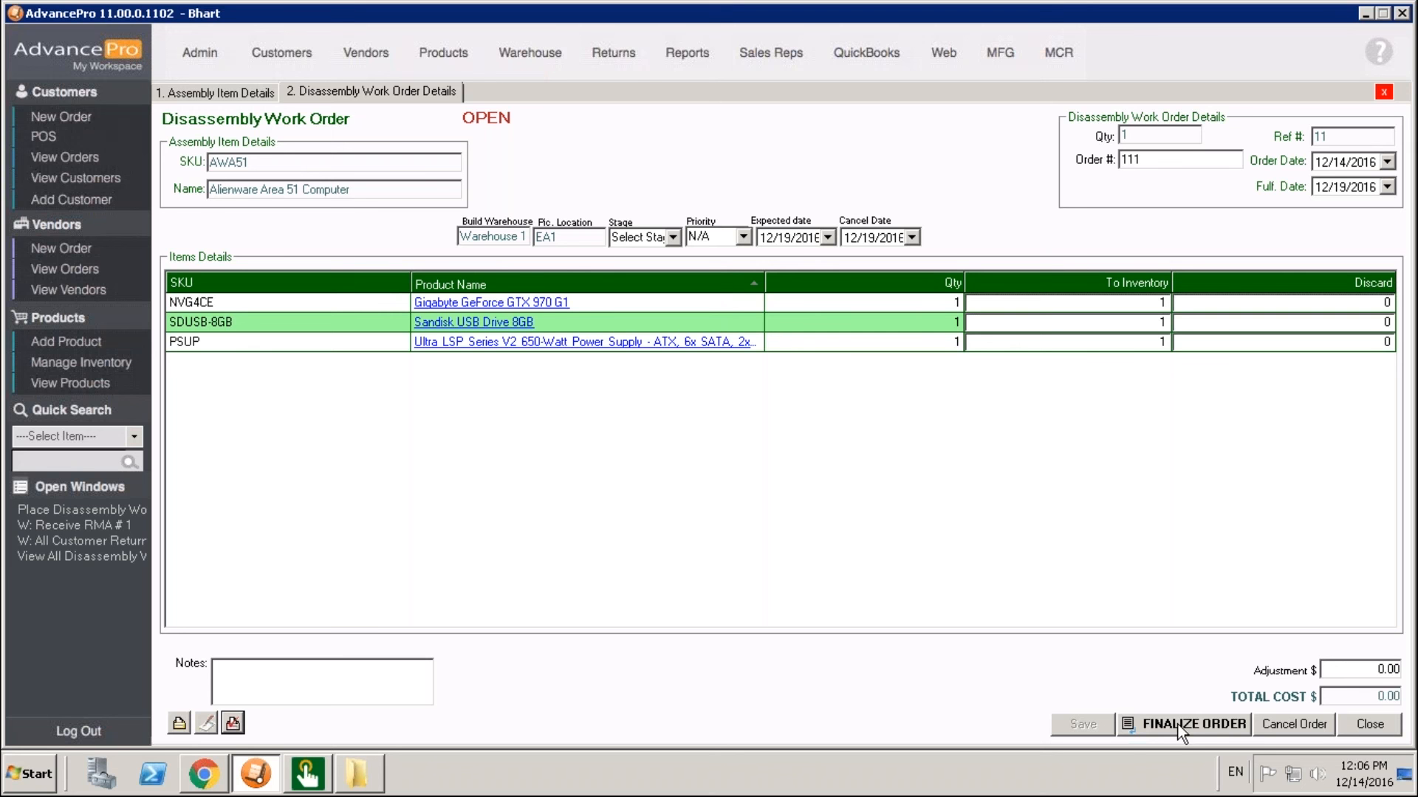
- Review the available stage and priority options for the disassembly work order
left_click(672, 237)
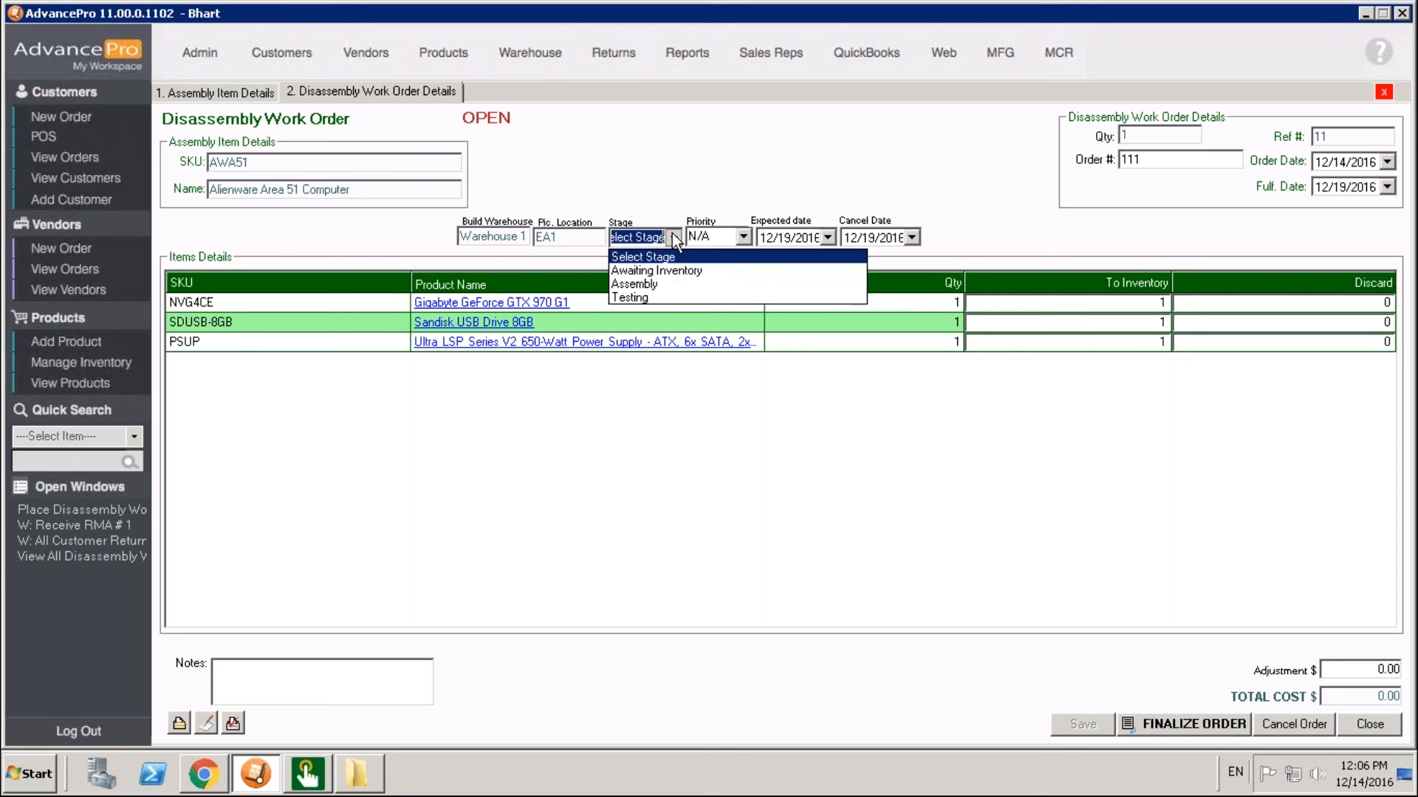
left_click(767, 237)
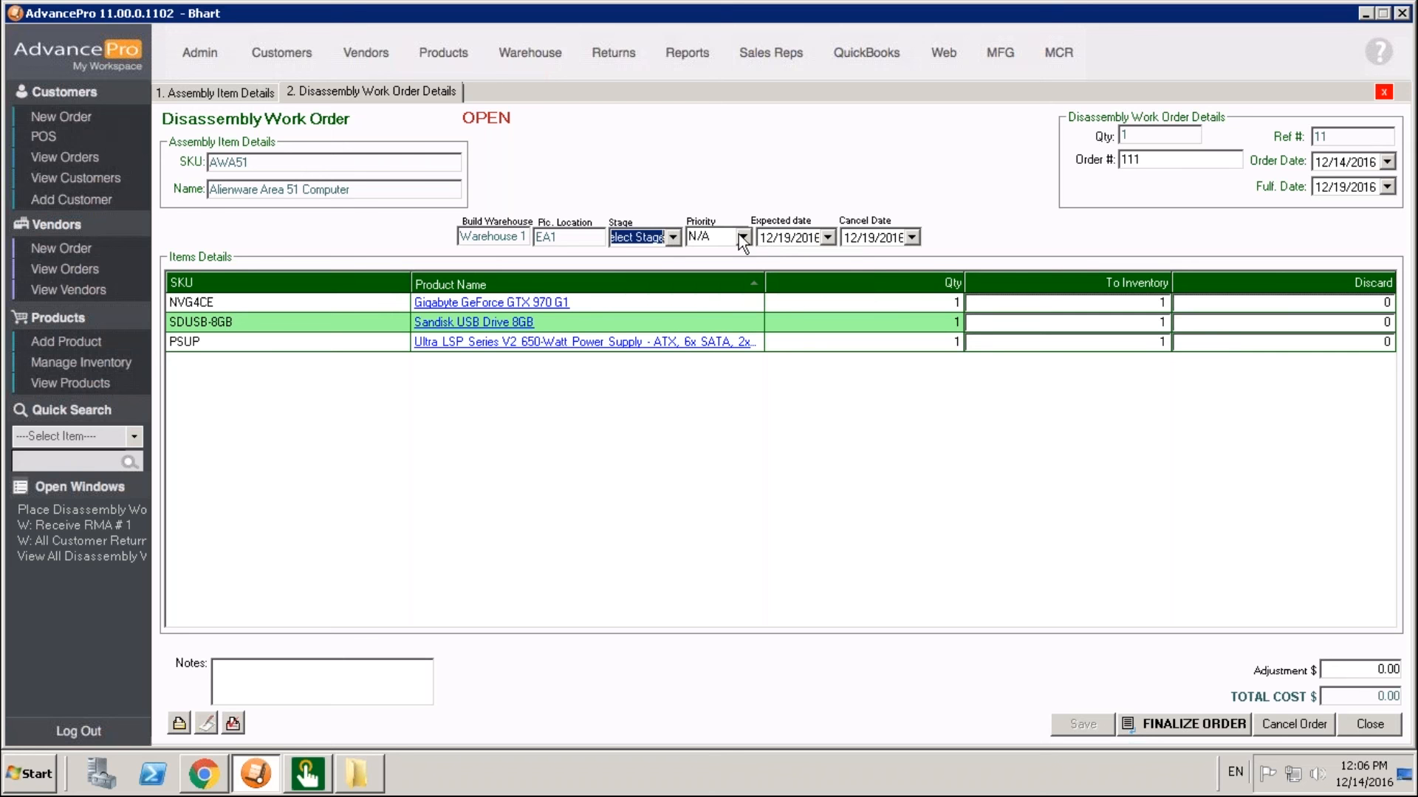
left_click(743, 238)
left_click(746, 238)
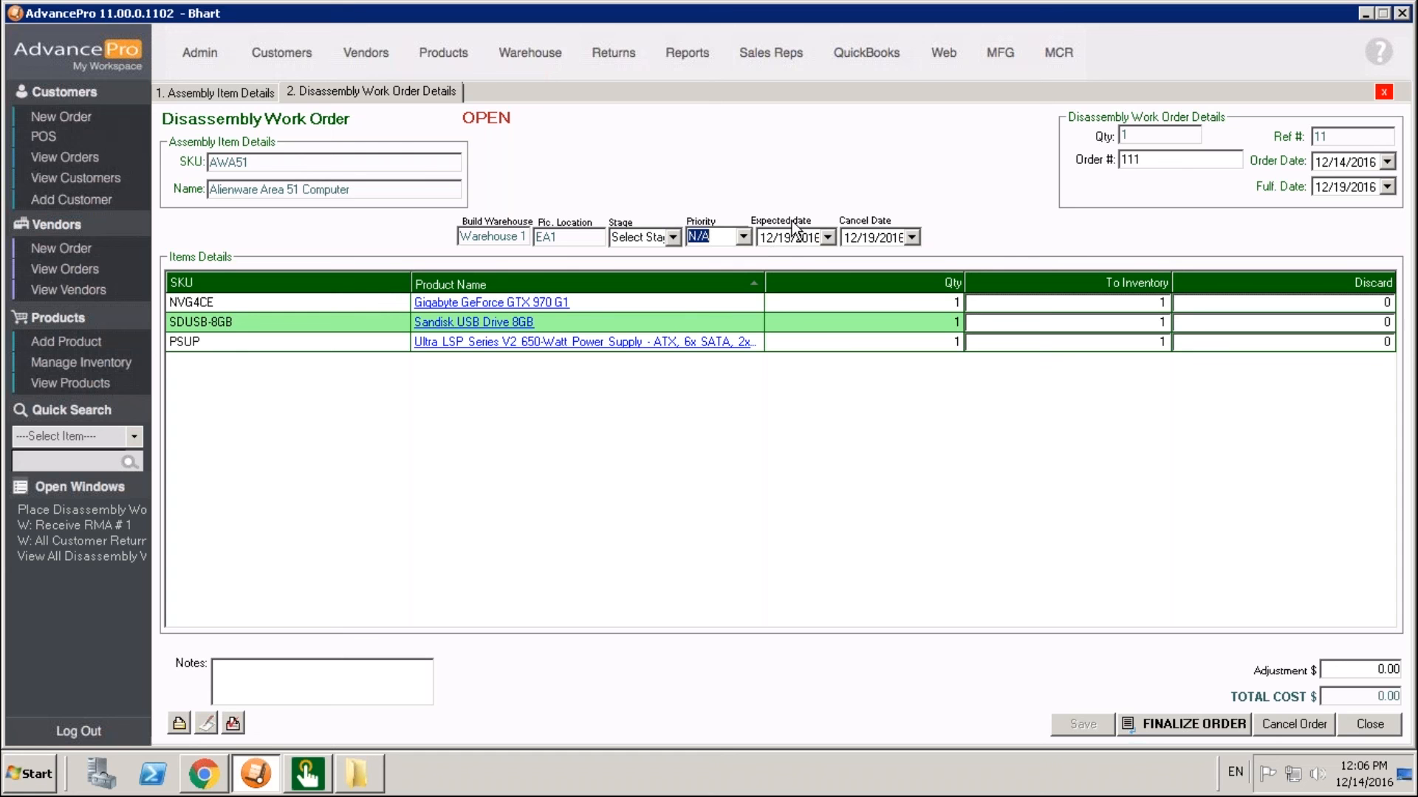
- Check the list of all disassembly work orders, and finalize the open AWA51 disassembly work order
left_click(1003, 64)
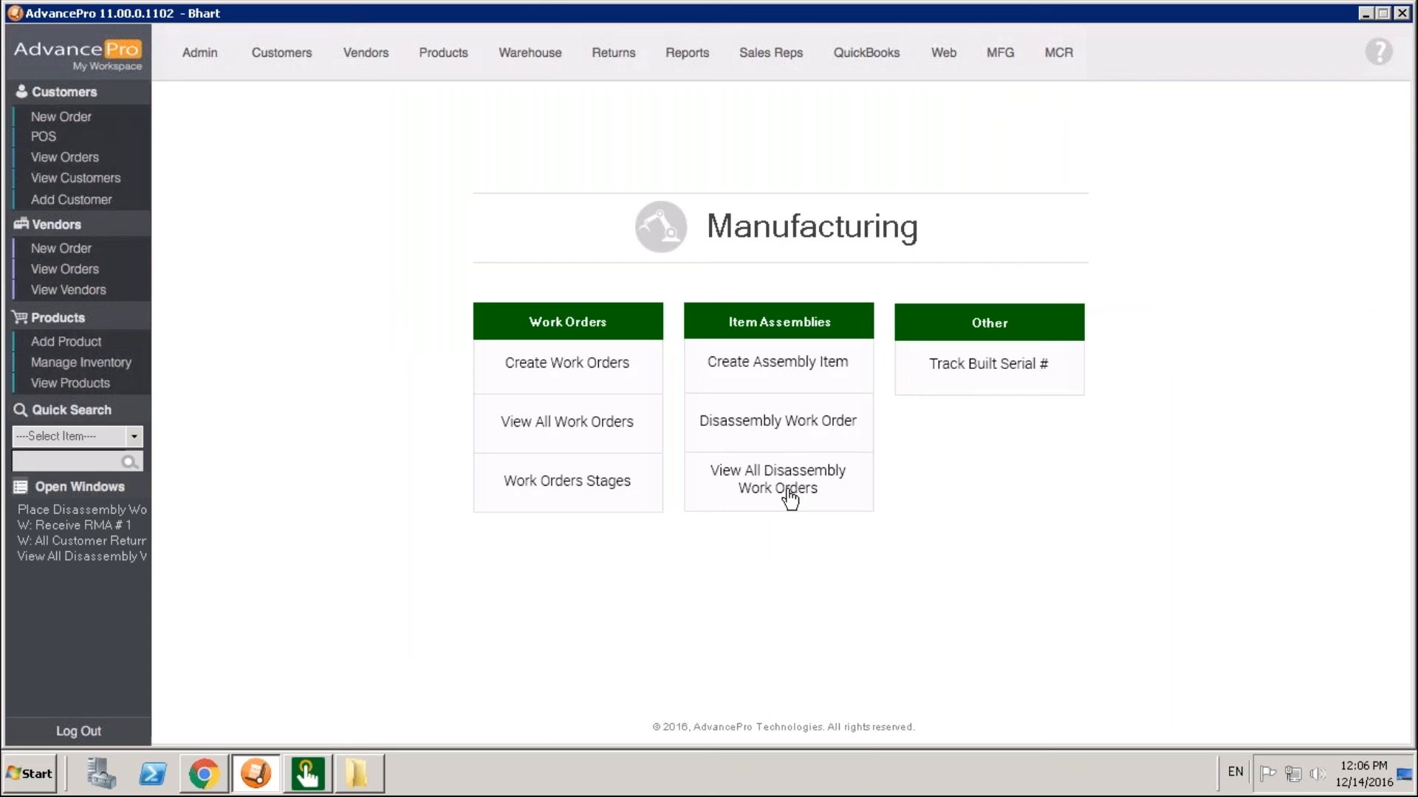
left_click(789, 500)
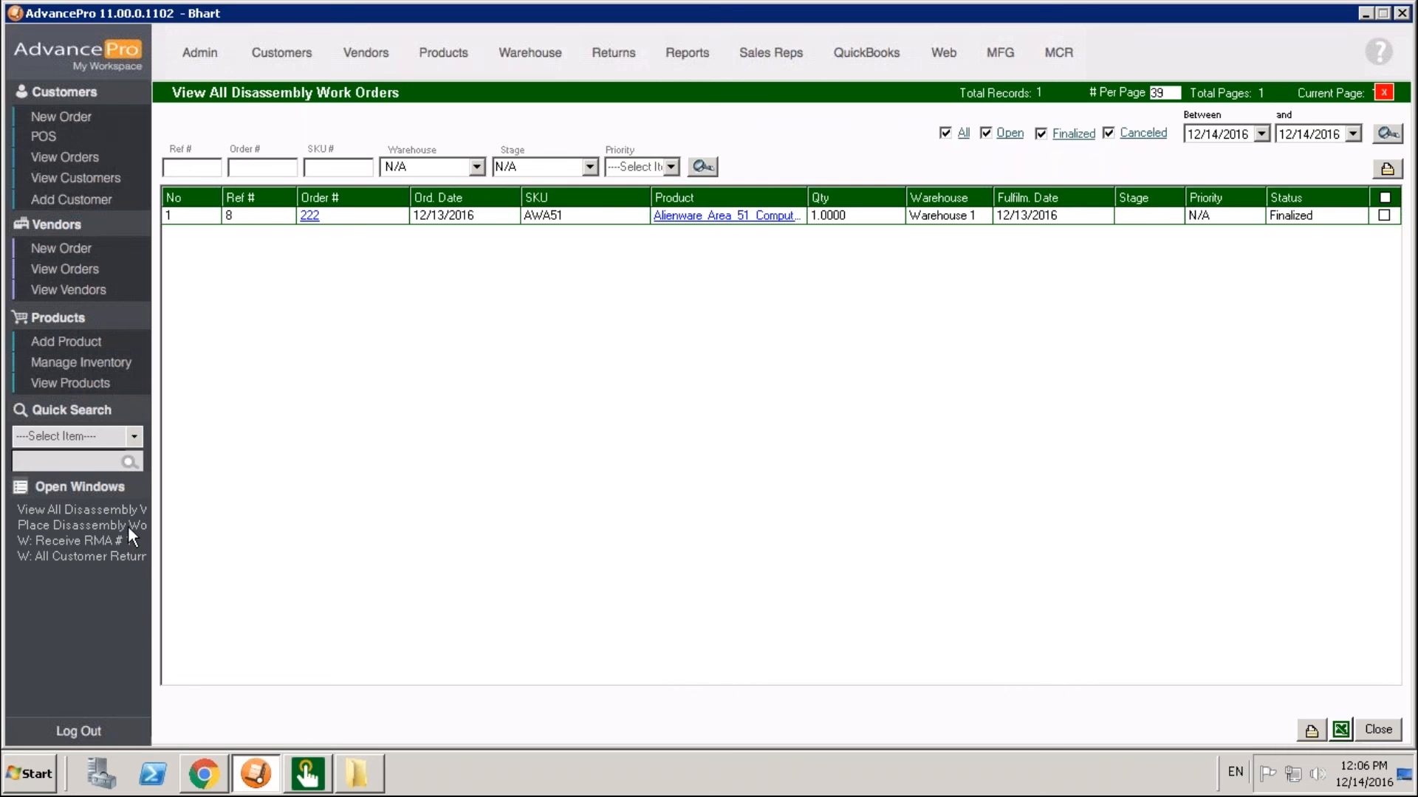
left_click(127, 526)
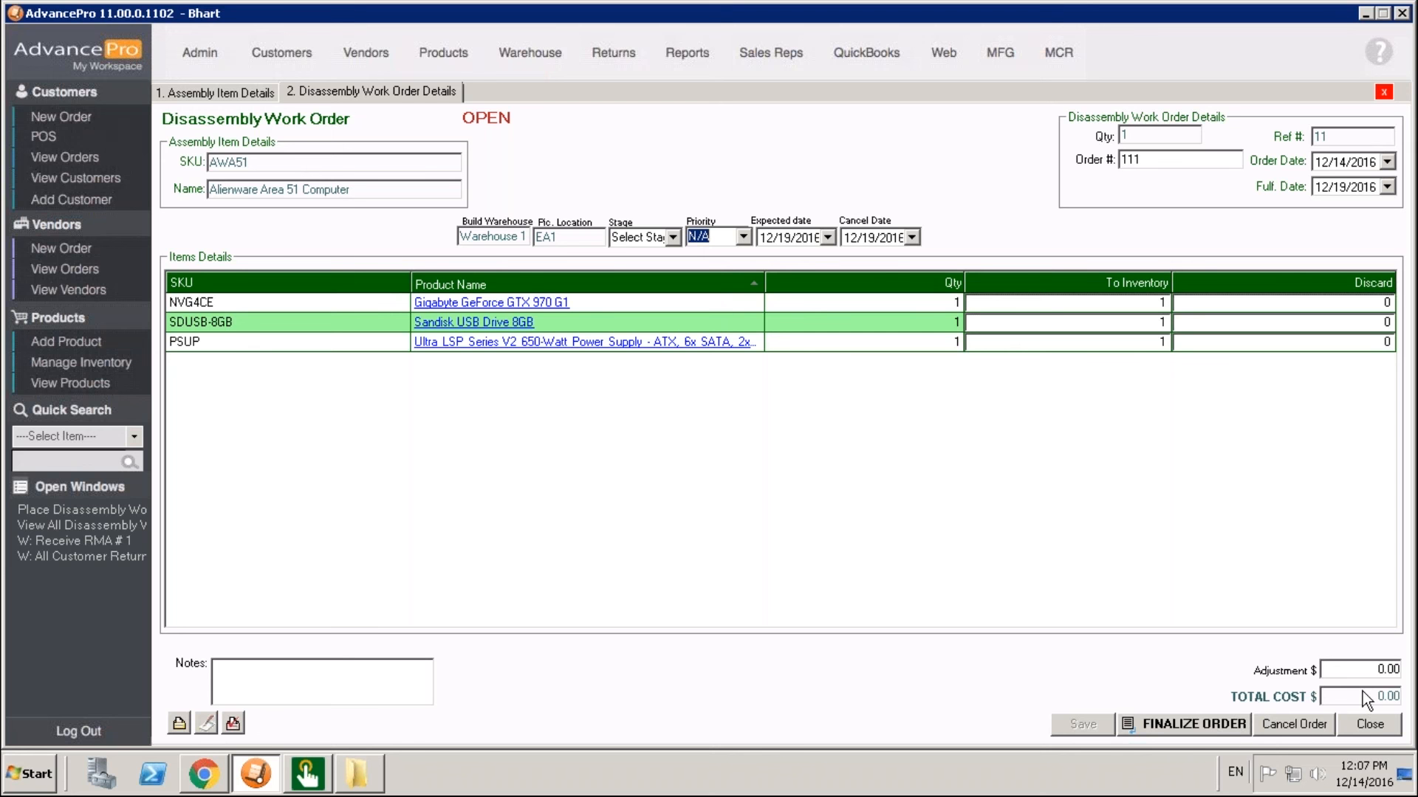
left_click(1163, 719)
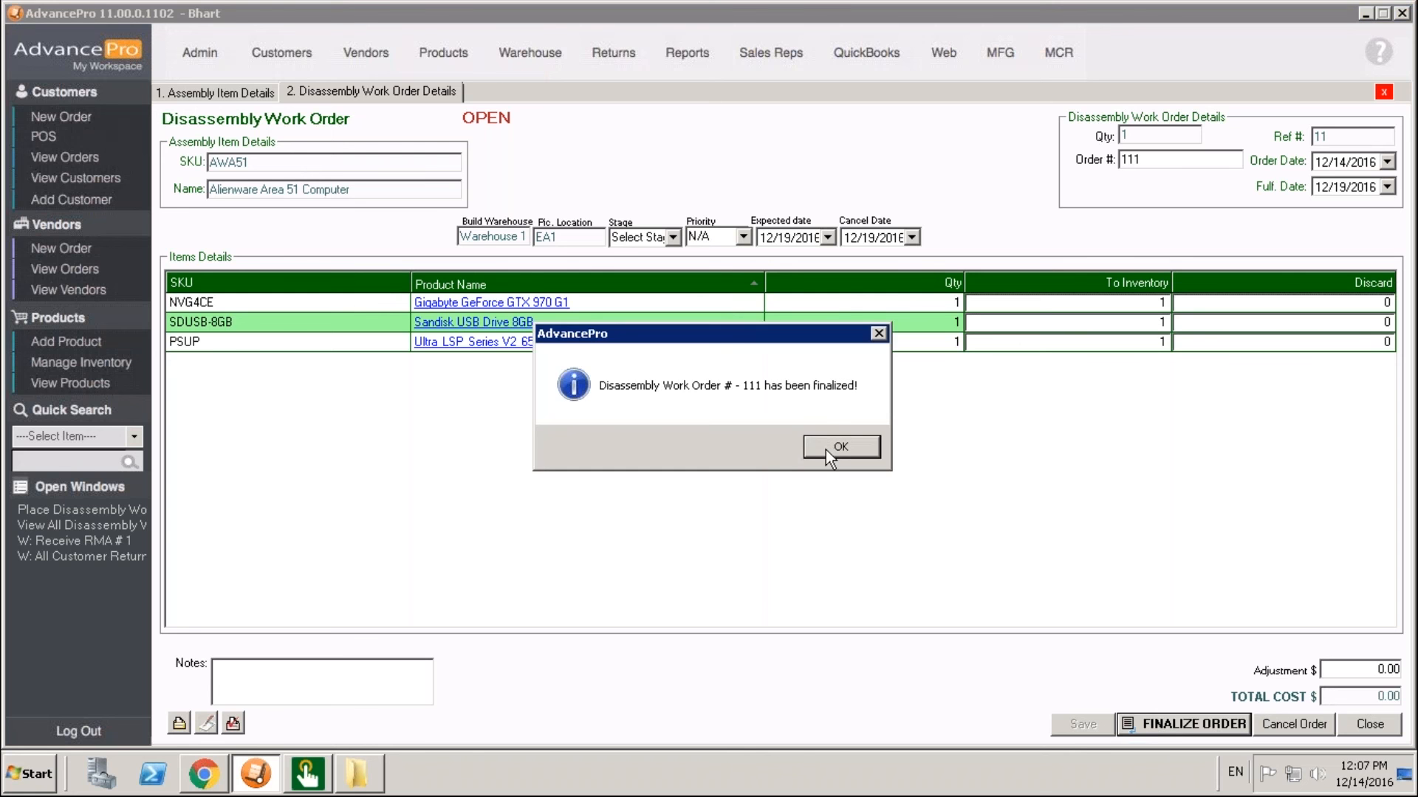
left_click(840, 447)
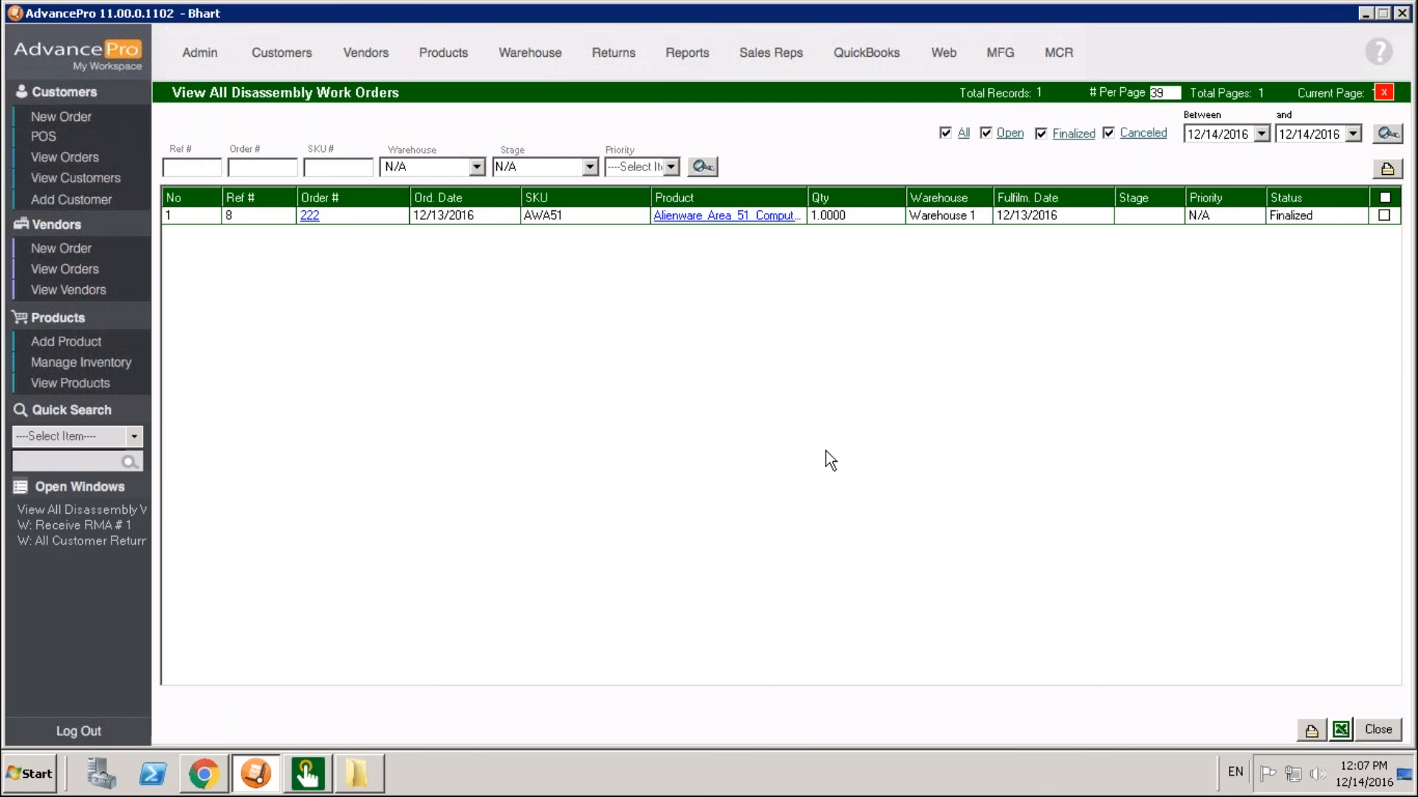